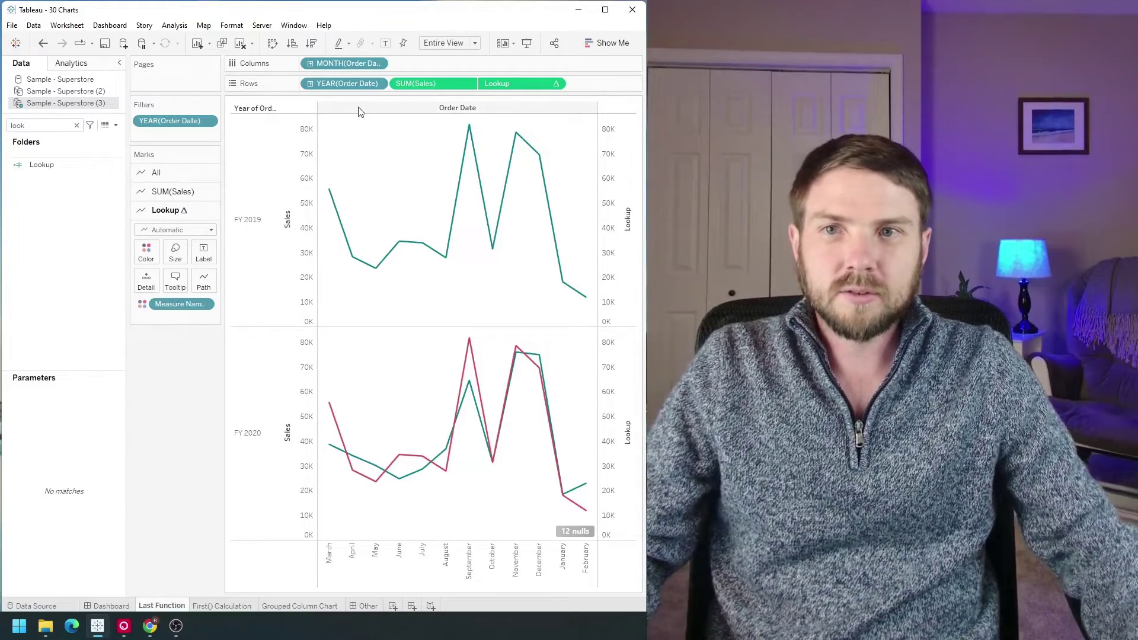
Highlight the FY 2019 marks, then the FY 2020 marks, then clear the highlighting.
{"action": "left_click", "coordinate": [249, 171]}
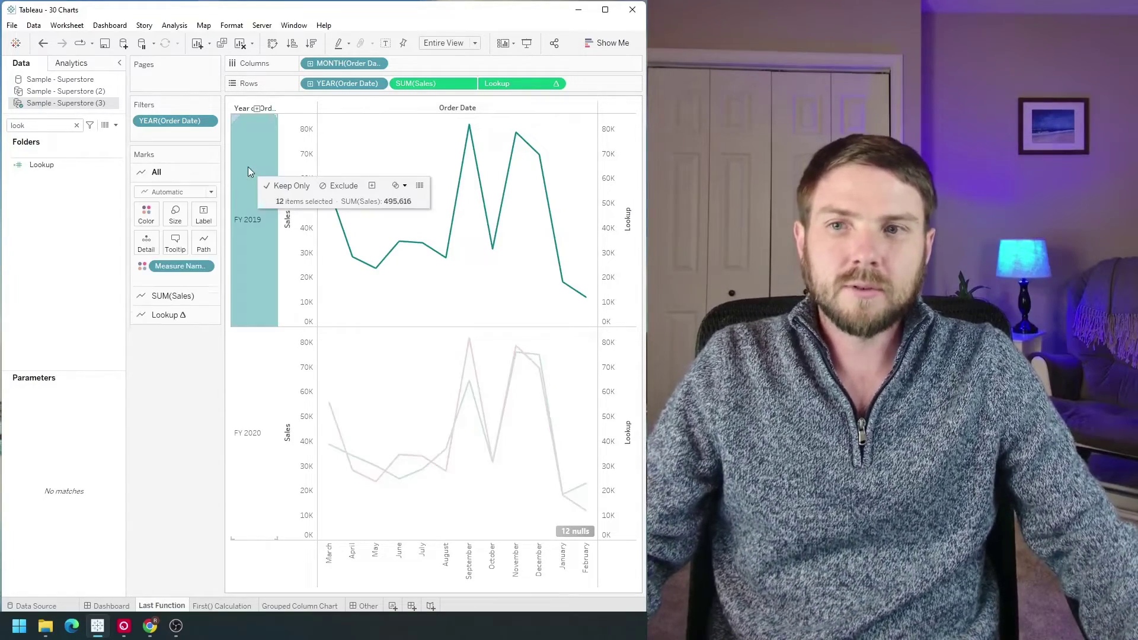
{"action": "left_click", "coordinate": [263, 406]}
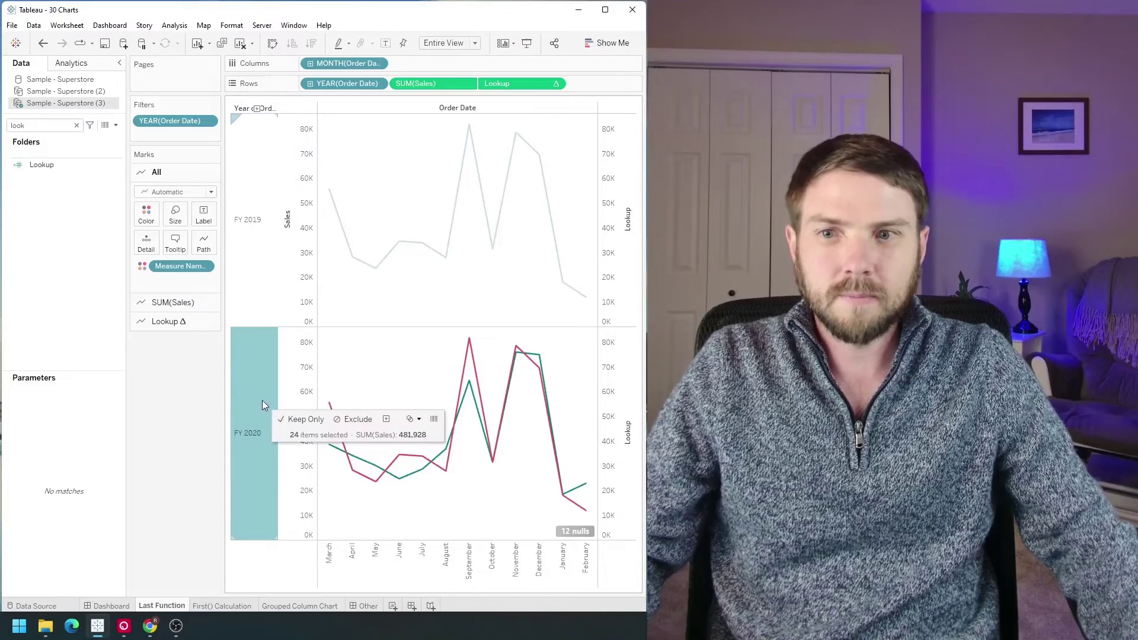
{"action": "left_click", "coordinate": [263, 401]}
{"action": "mouse_move", "coordinate": [538, 360]}
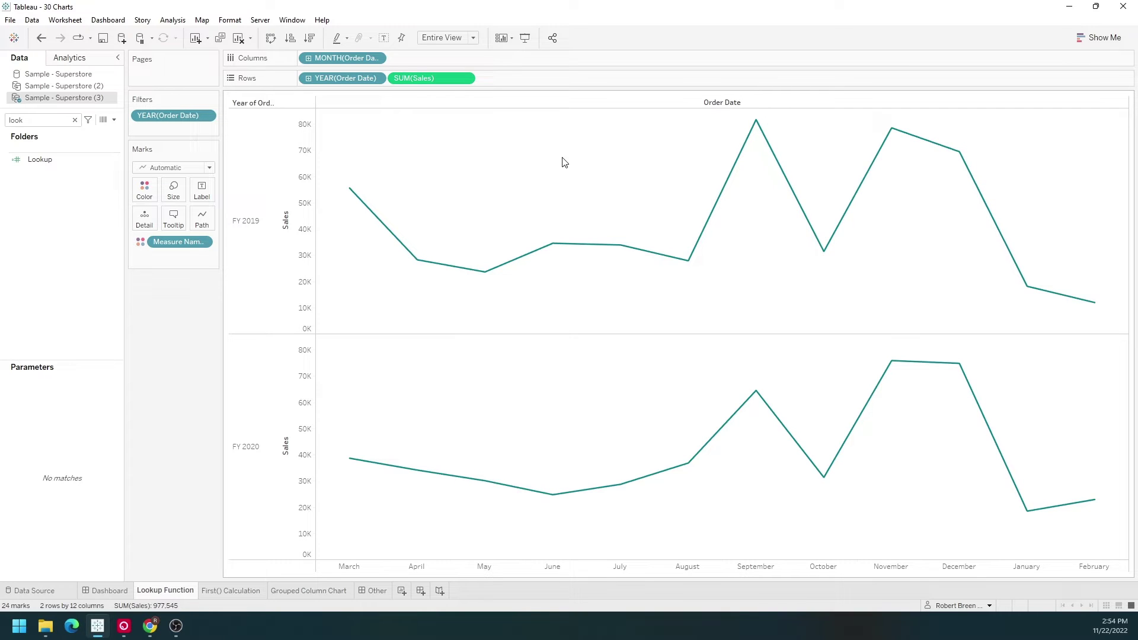
Create a calculated field named Lookup1 with the formula lookup(SUM([Sales]),-1).
{"action": "left_click", "coordinate": [113, 119]}
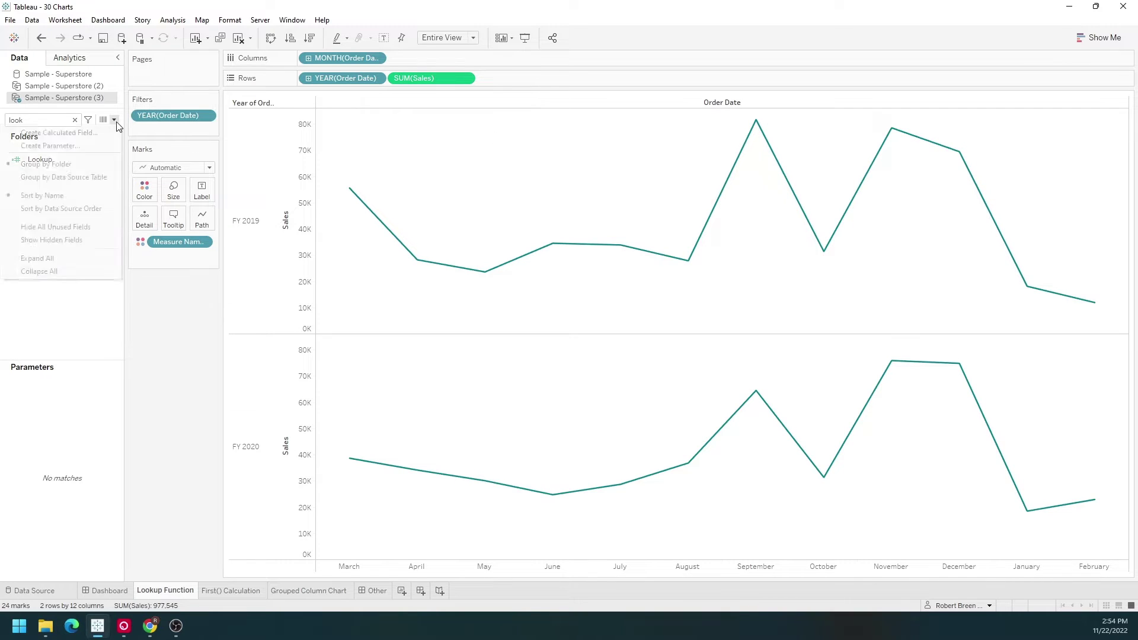
{"action": "left_click", "coordinate": [99, 133]}
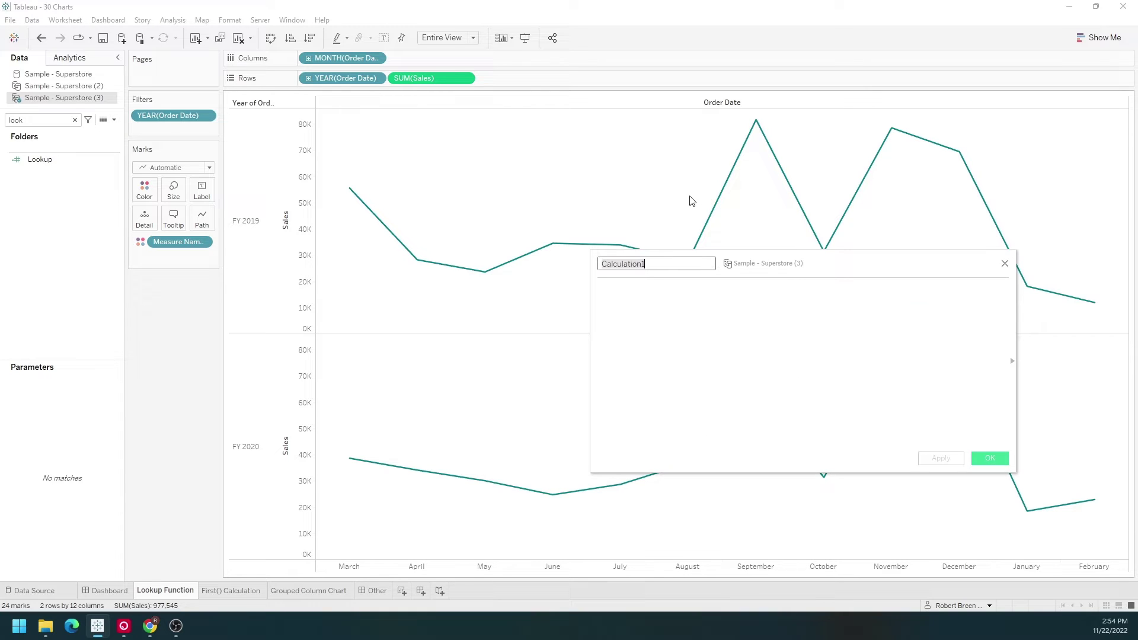
{"action": "type", "text": "Lo"}
{"action": "type", "text": "okujp"}
{"action": "left_click", "coordinate": [801, 337]}
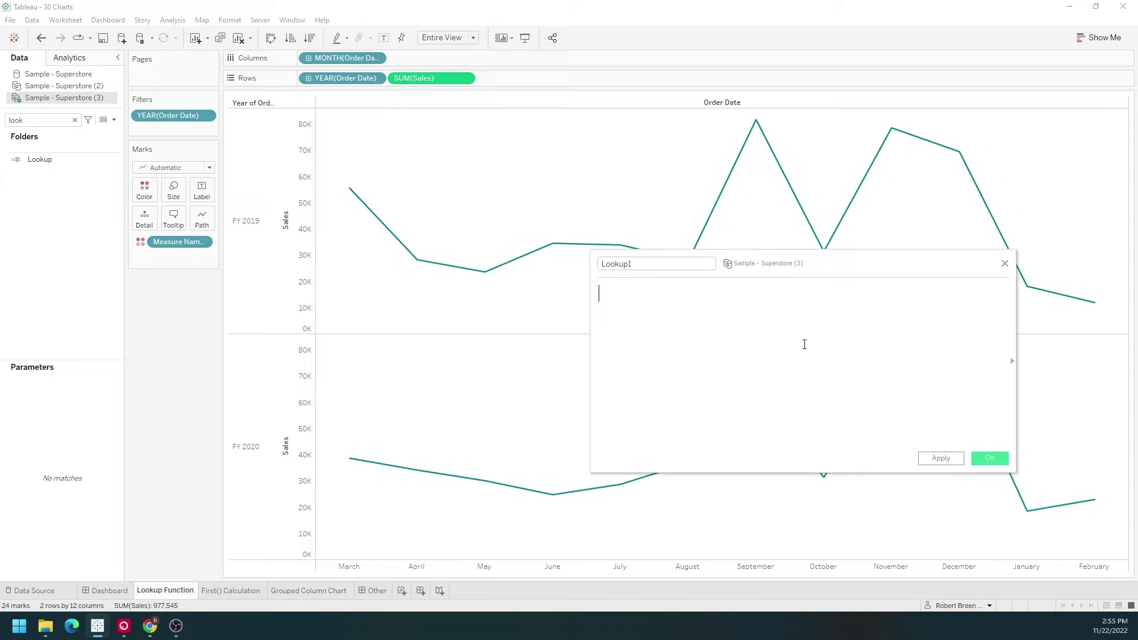
{"action": "type", "text": "lookup"}
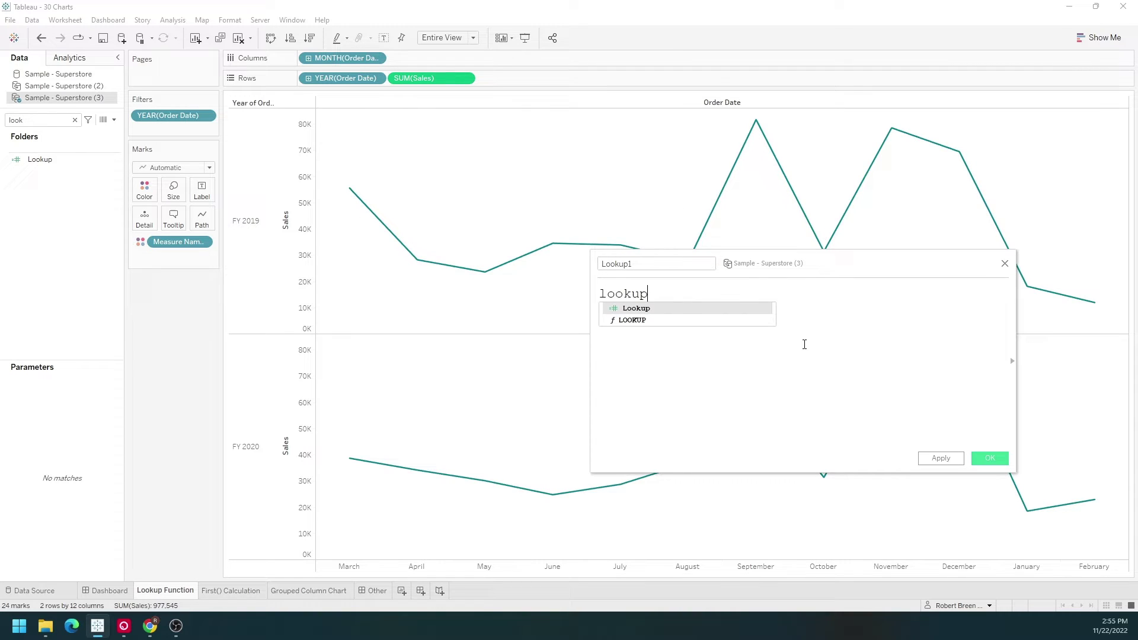
{"action": "type", "text": "("}
{"action": "left_click_drag", "start_coordinate": [414, 79], "coordinate": [712, 300]}
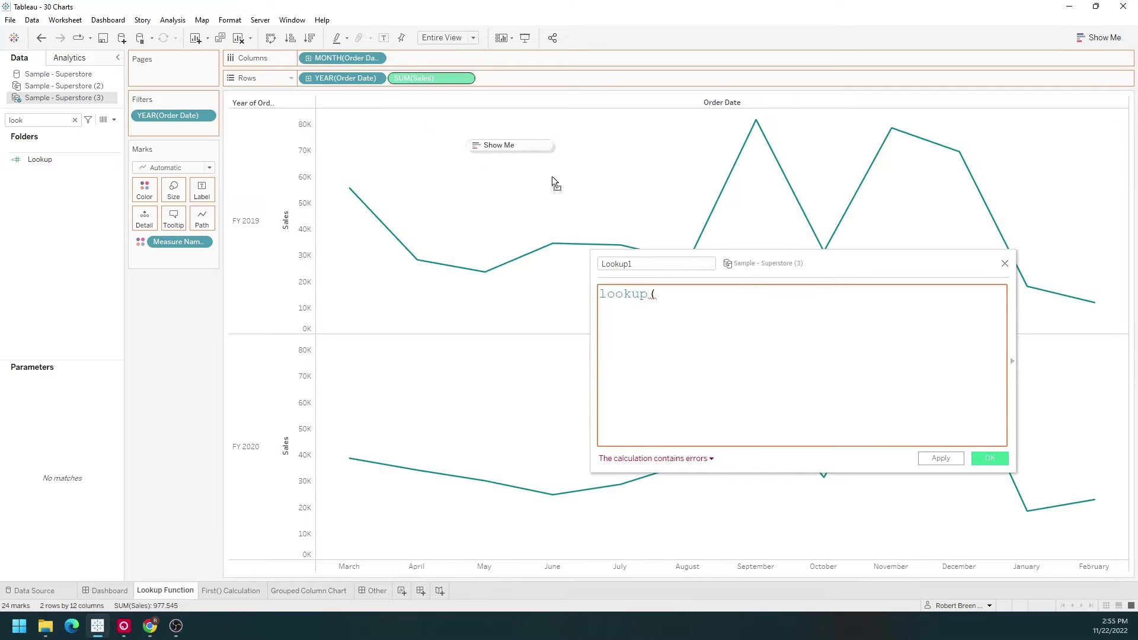
{"action": "type", "text": ",-1"}
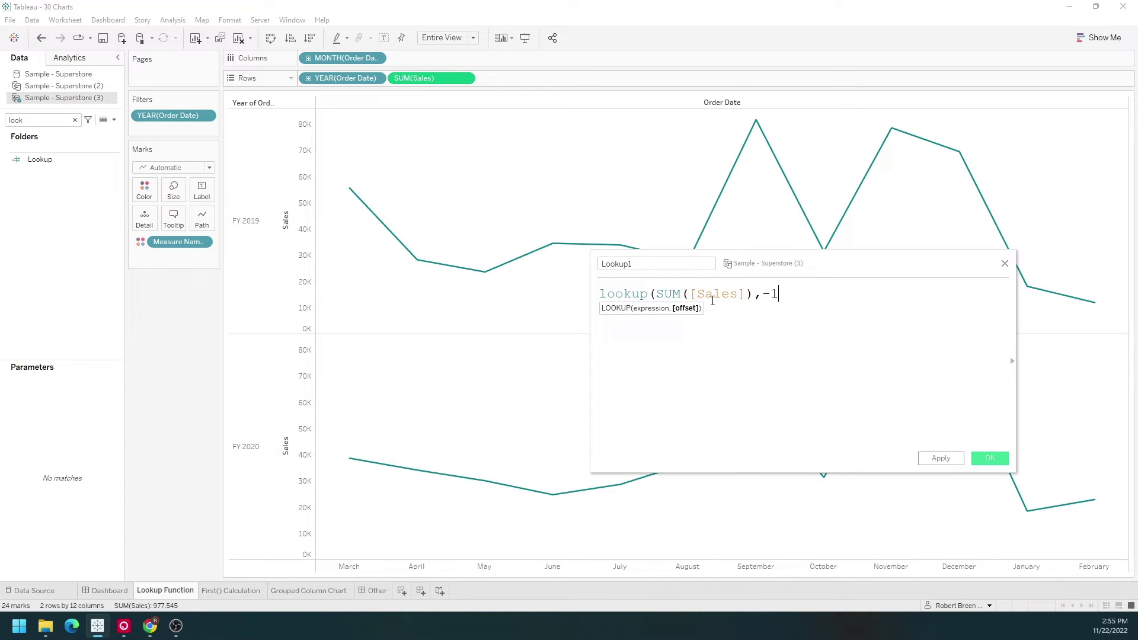
{"action": "type", "text": ")"}
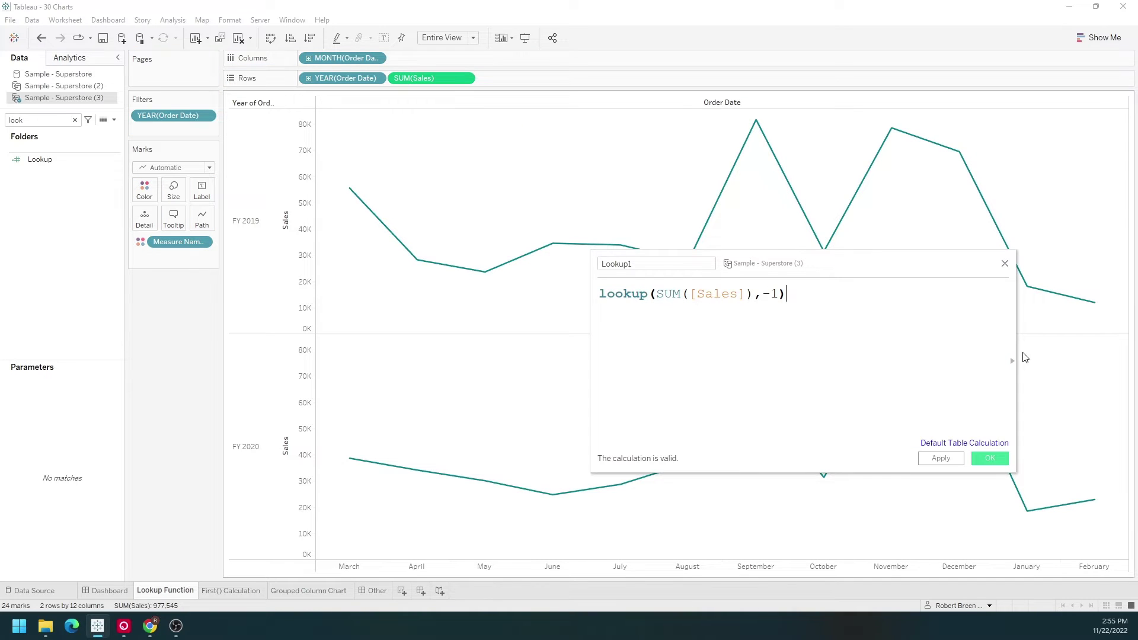
{"action": "left_click", "coordinate": [810, 356]}
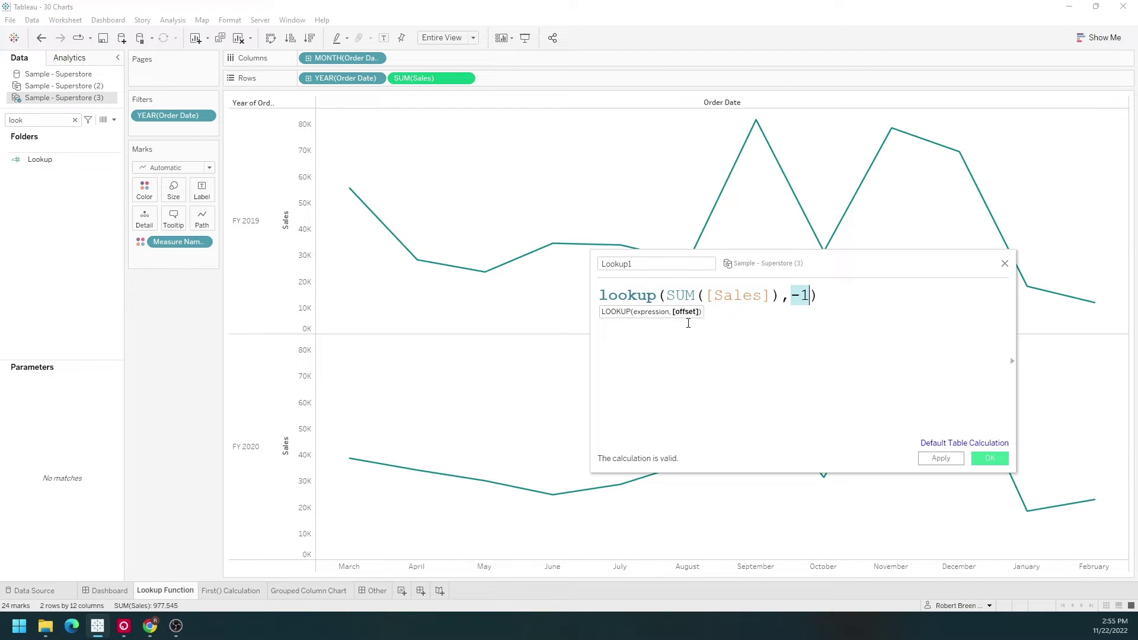
{"action": "key", "text": "Right"}
{"action": "left_click_drag", "start_coordinate": [778, 296], "coordinate": [676, 296]}
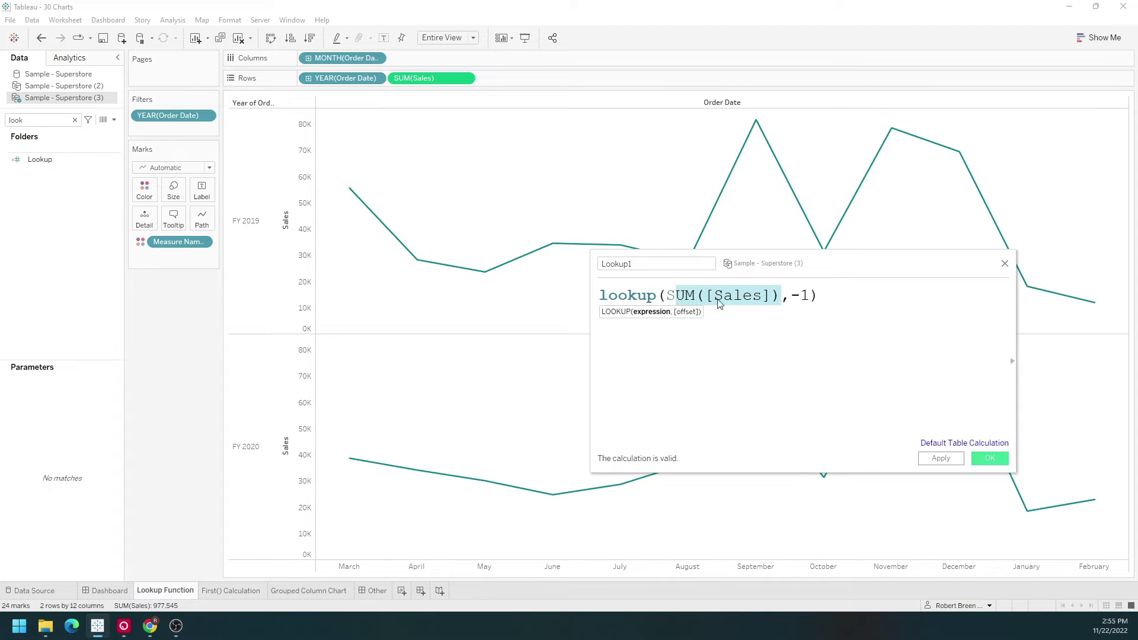
{"action": "mouse_move", "coordinate": [1029, 291]}
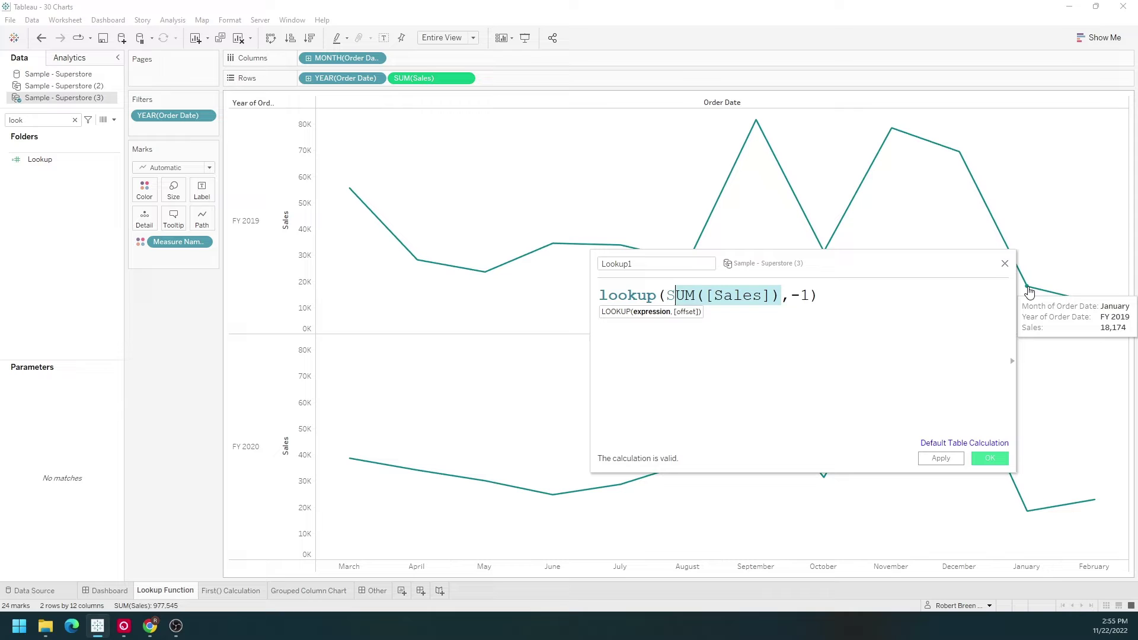
Save Lookup1 and add it to Rows as a separate pane beneath Sales.
{"action": "left_click", "coordinate": [942, 458]}
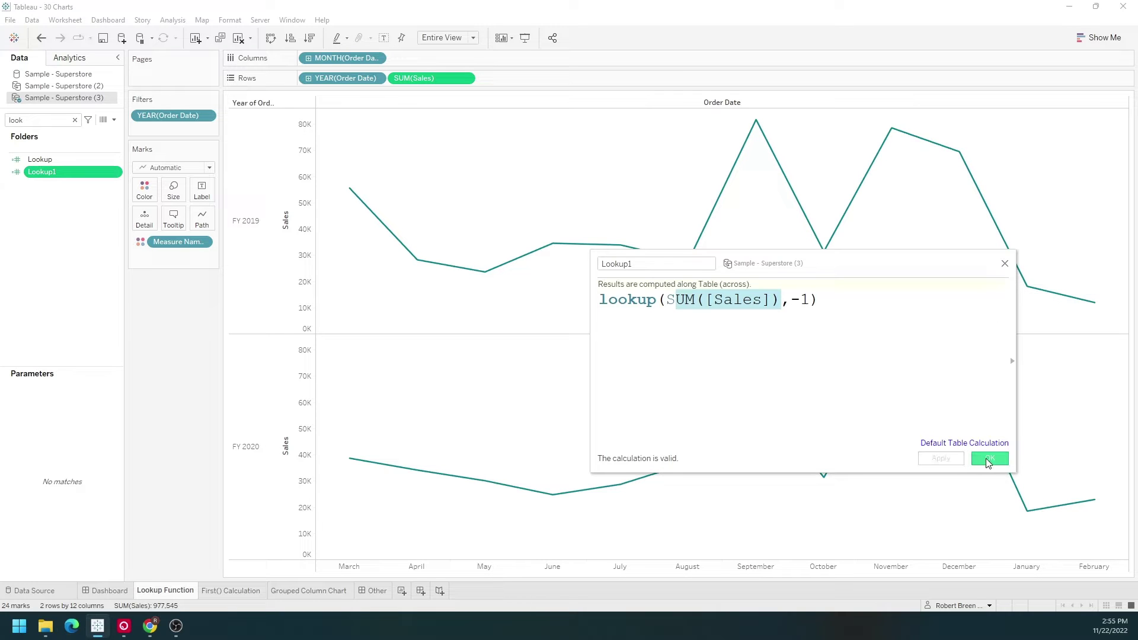
{"action": "left_click", "coordinate": [986, 459]}
{"action": "left_click_drag", "start_coordinate": [49, 177], "coordinate": [521, 81]}
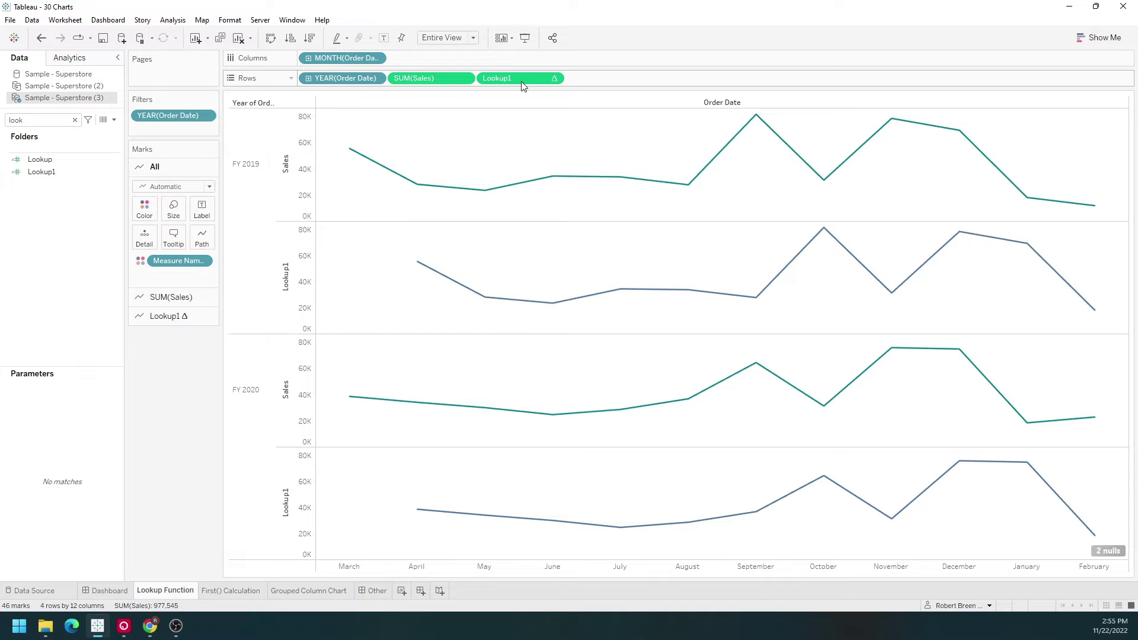
Color the Lookup1 measure's lines red.
{"action": "left_click", "coordinate": [144, 209]}
{"action": "left_click", "coordinate": [185, 247]}
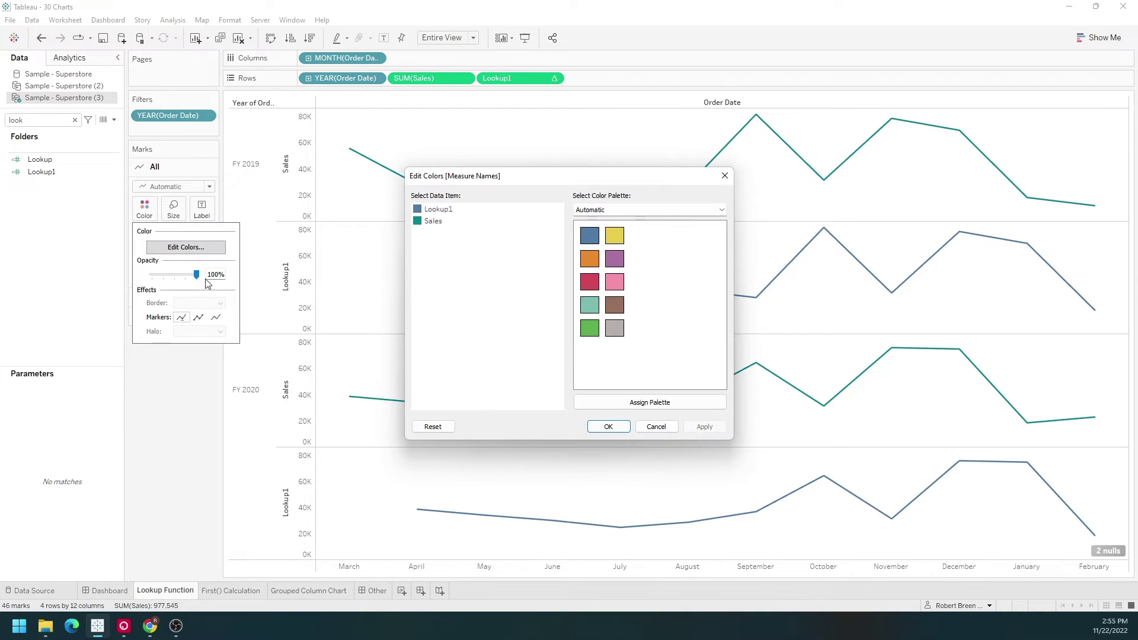
{"action": "left_click", "coordinate": [438, 209]}
{"action": "left_click", "coordinate": [590, 281]}
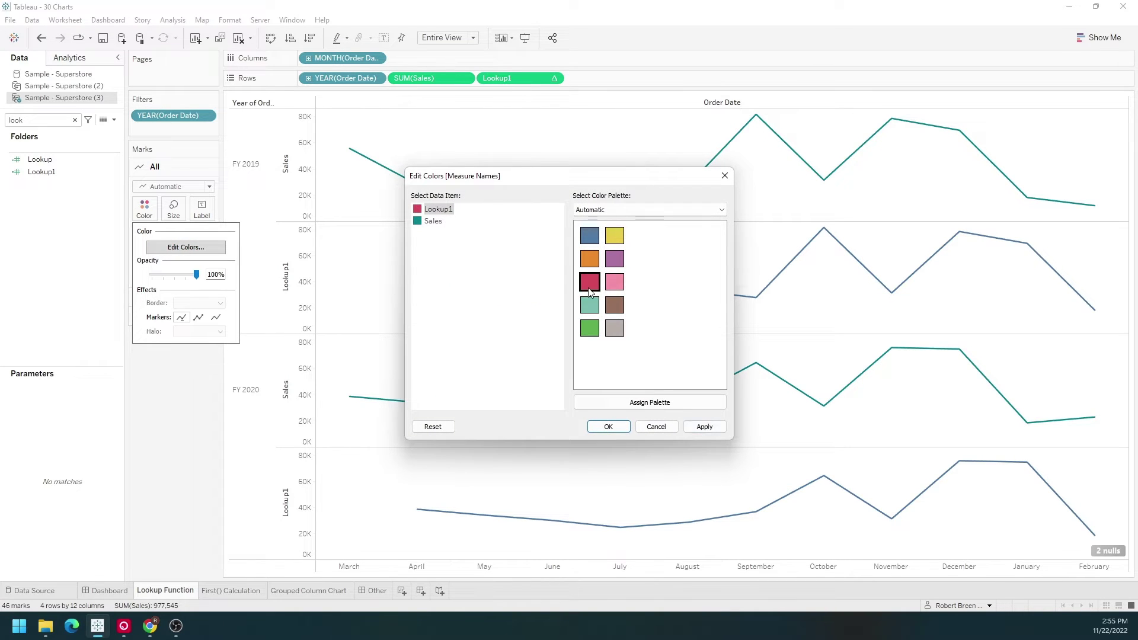
{"action": "left_click", "coordinate": [704, 427]}
{"action": "left_click", "coordinate": [609, 428]}
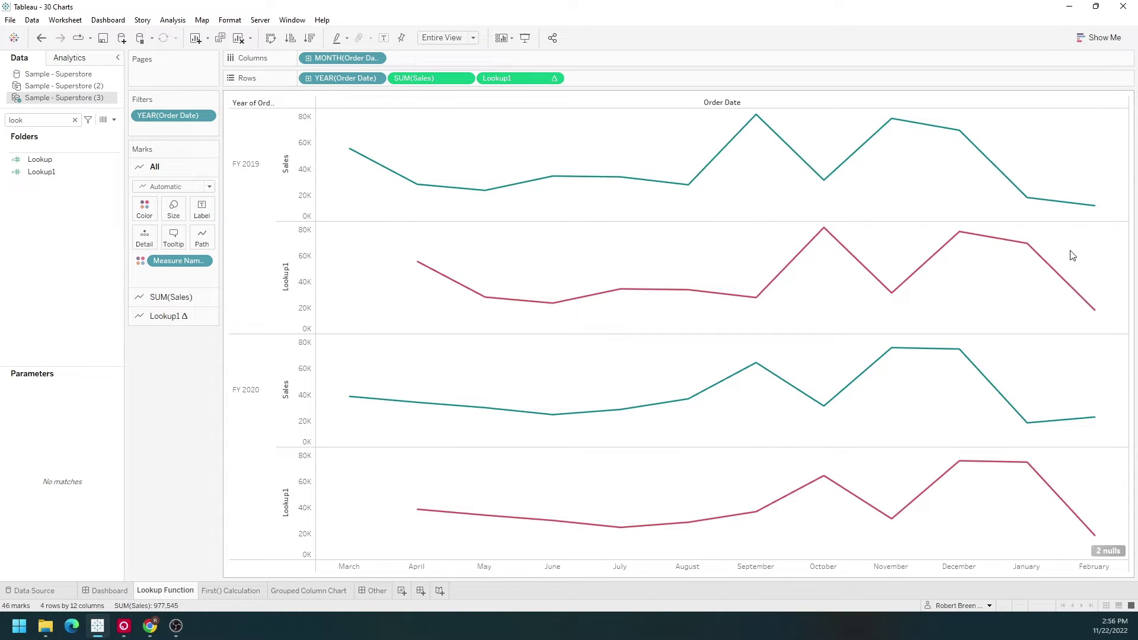
Compute Lookup1's table calculation along Year of Order Date instead of Month of Order Date.
{"action": "left_click", "coordinate": [556, 80]}
{"action": "left_click", "coordinate": [543, 237]}
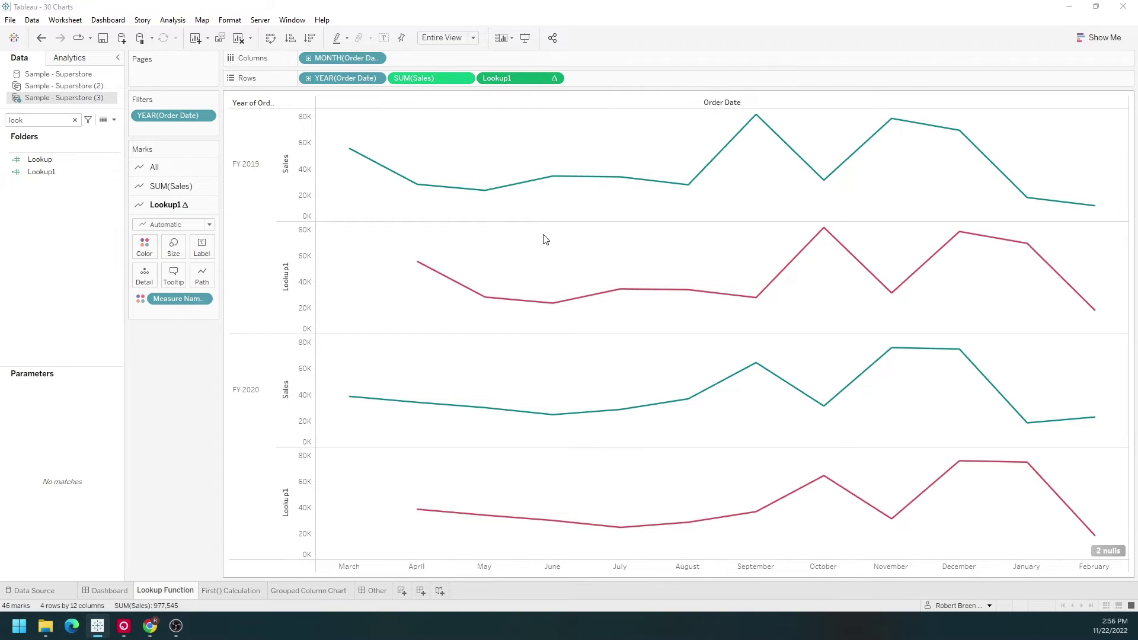
{"action": "left_click", "coordinate": [755, 198]}
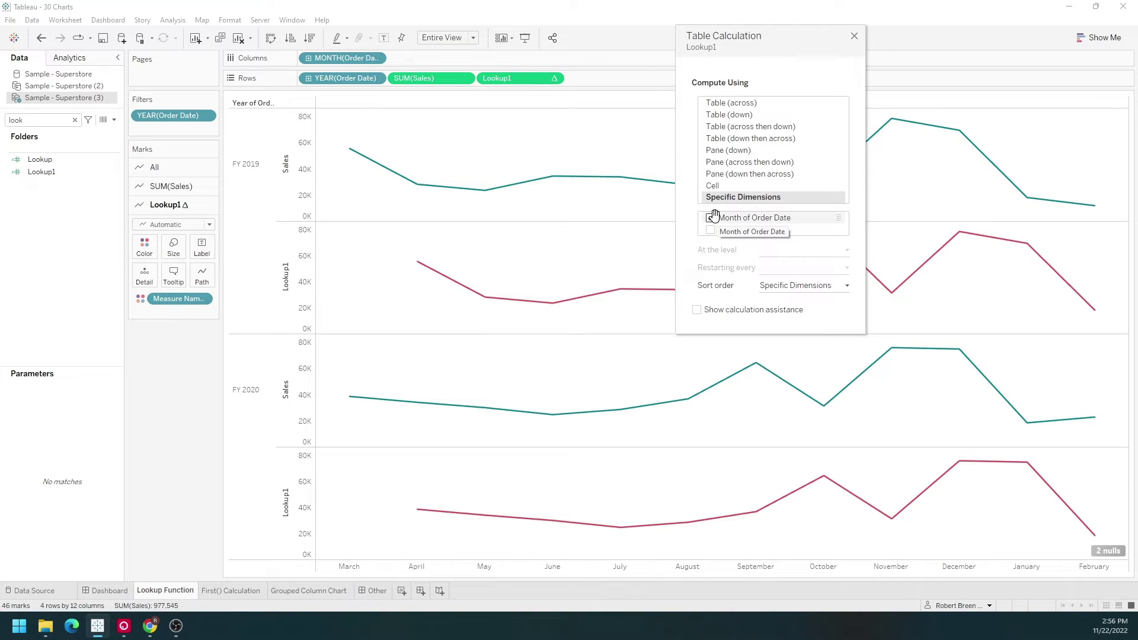
{"action": "left_click", "coordinate": [711, 219]}
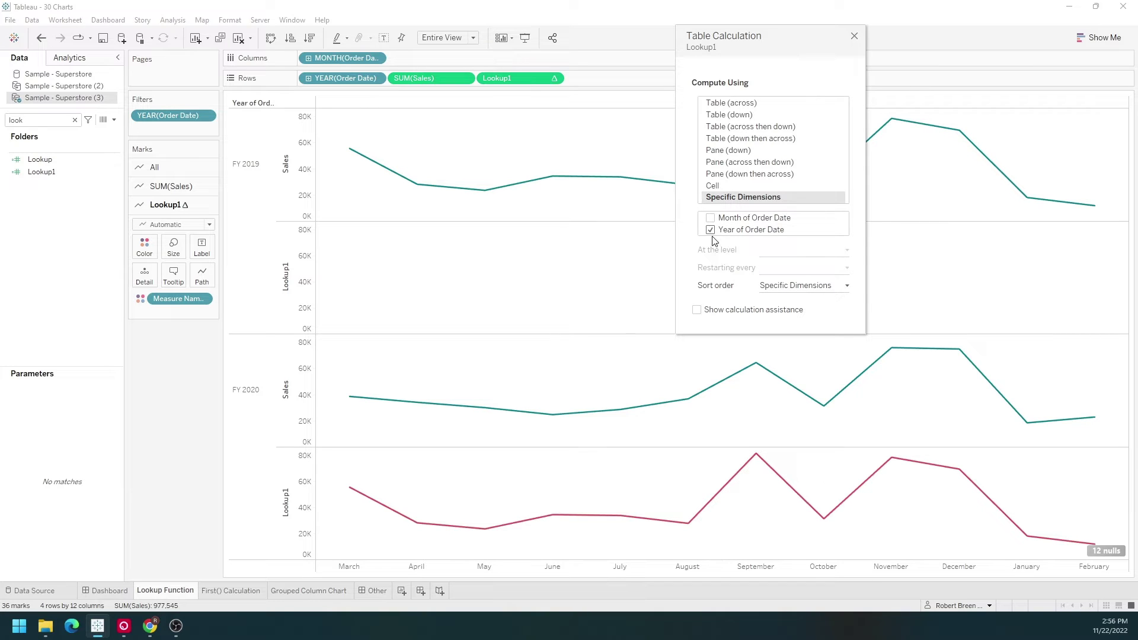
{"action": "left_click_drag", "start_coordinate": [713, 229], "coordinate": [711, 217]}
{"action": "left_click", "coordinate": [853, 39]}
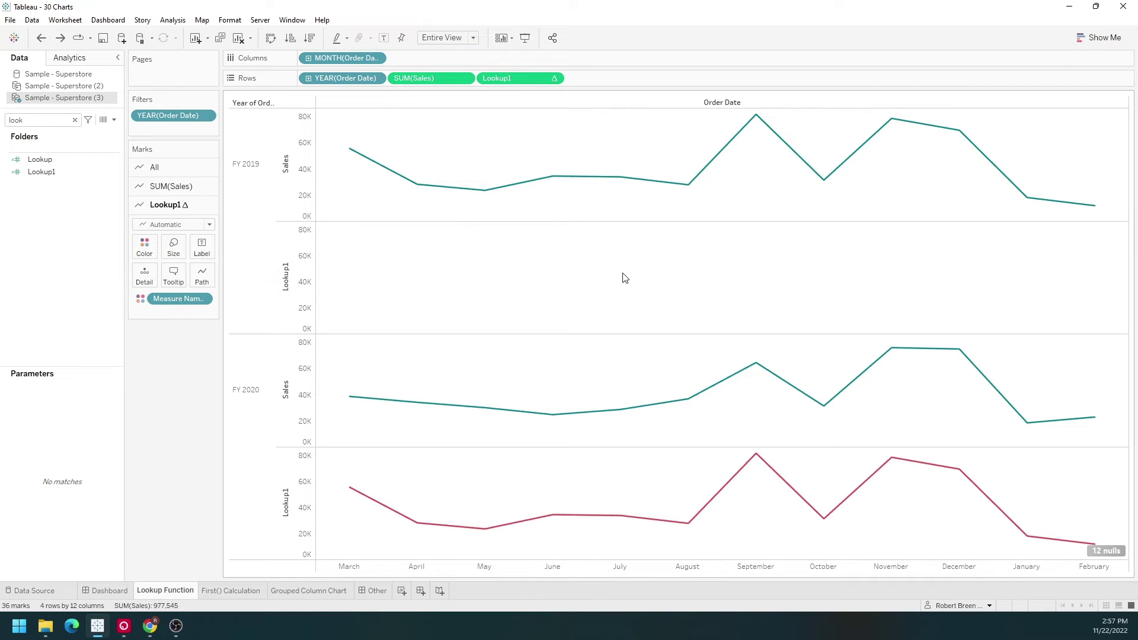
Put Lookup1 on a dual axis with Sales, then highlight and clear each year's row.
{"action": "left_click", "coordinate": [555, 78]}
{"action": "left_click", "coordinate": [539, 256]}
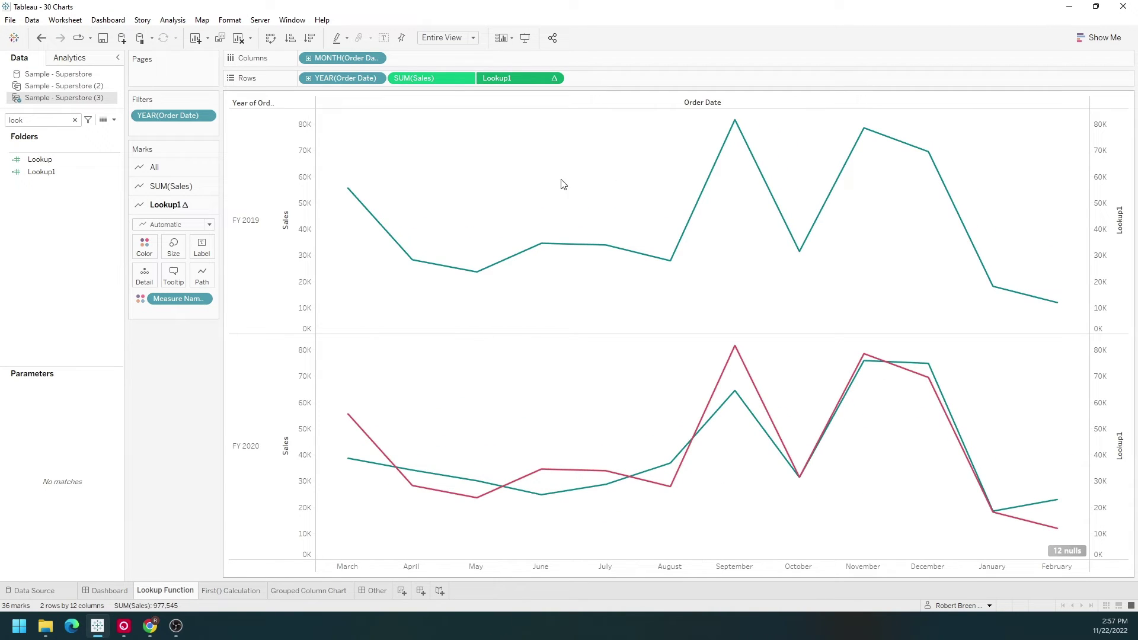
{"action": "left_click", "coordinate": [246, 208]}
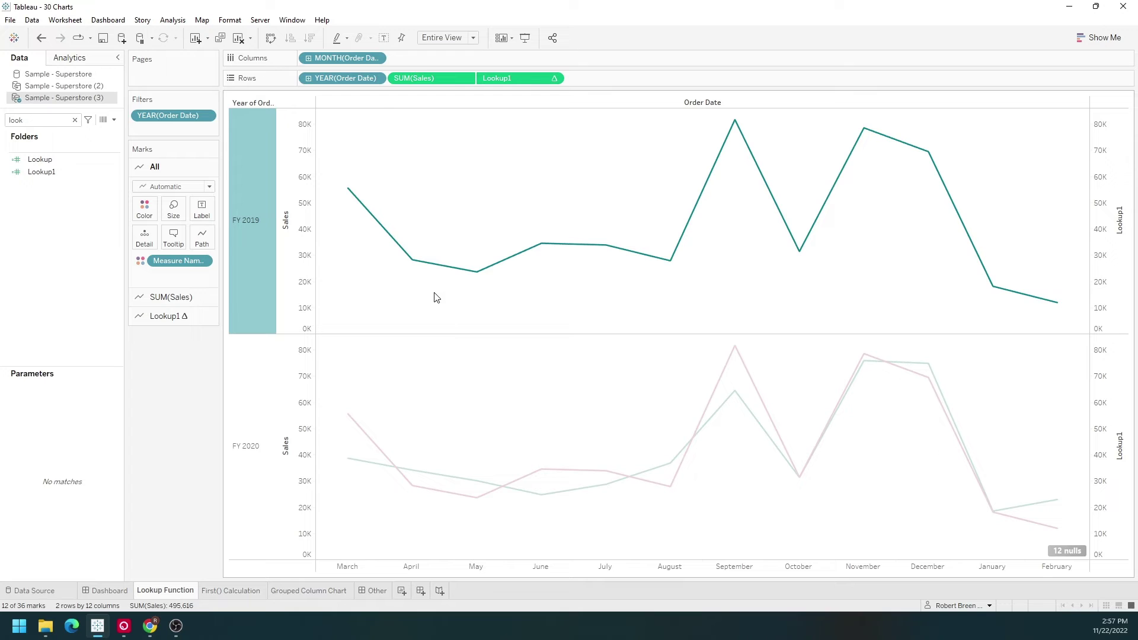
{"action": "left_click", "coordinate": [245, 223]}
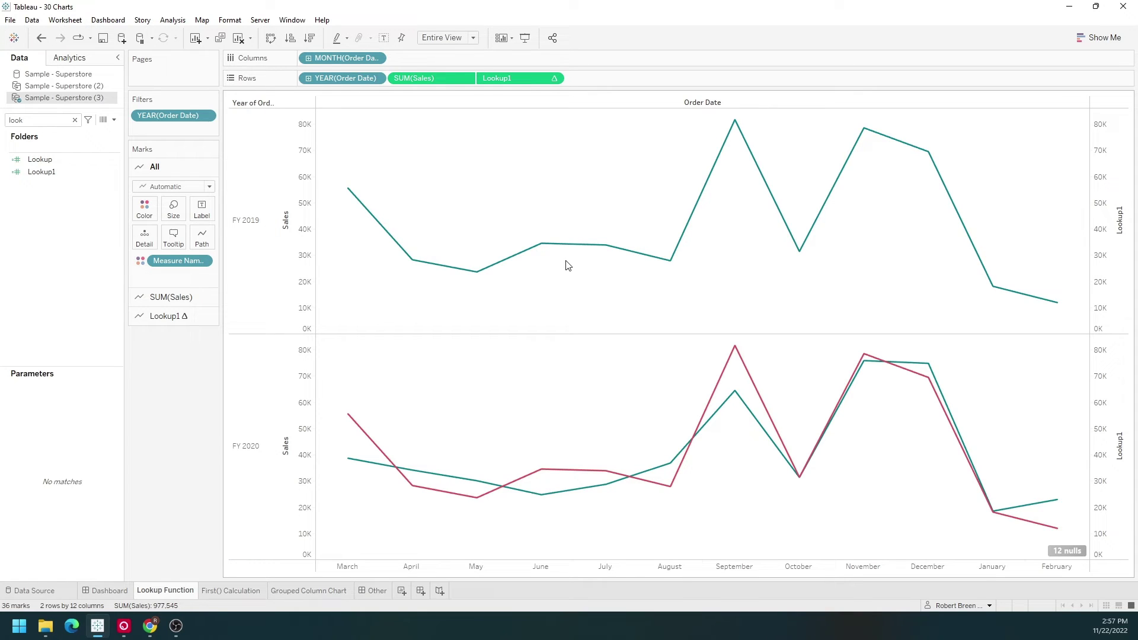
{"action": "left_click", "coordinate": [264, 410]}
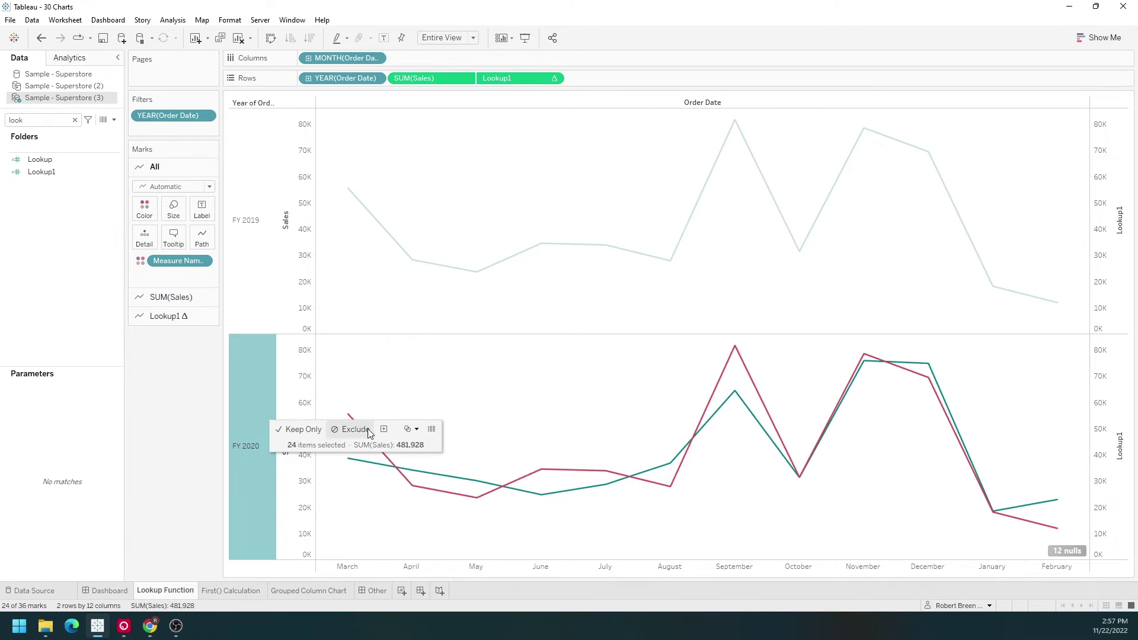
{"action": "mouse_move", "coordinate": [928, 378]}
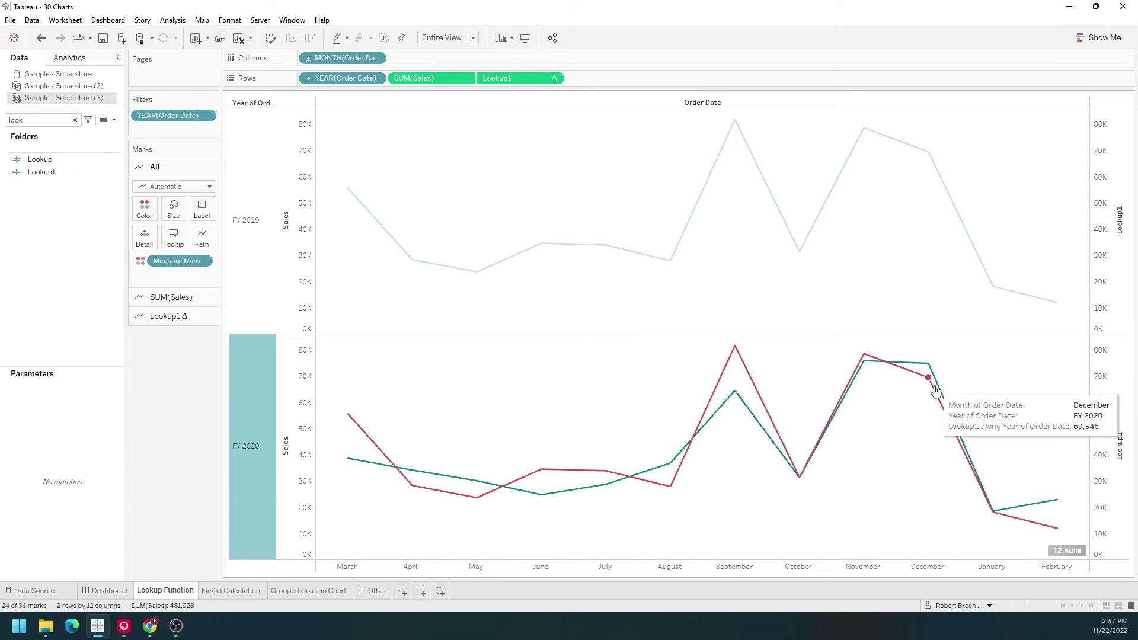
{"action": "left_click", "coordinate": [244, 379]}
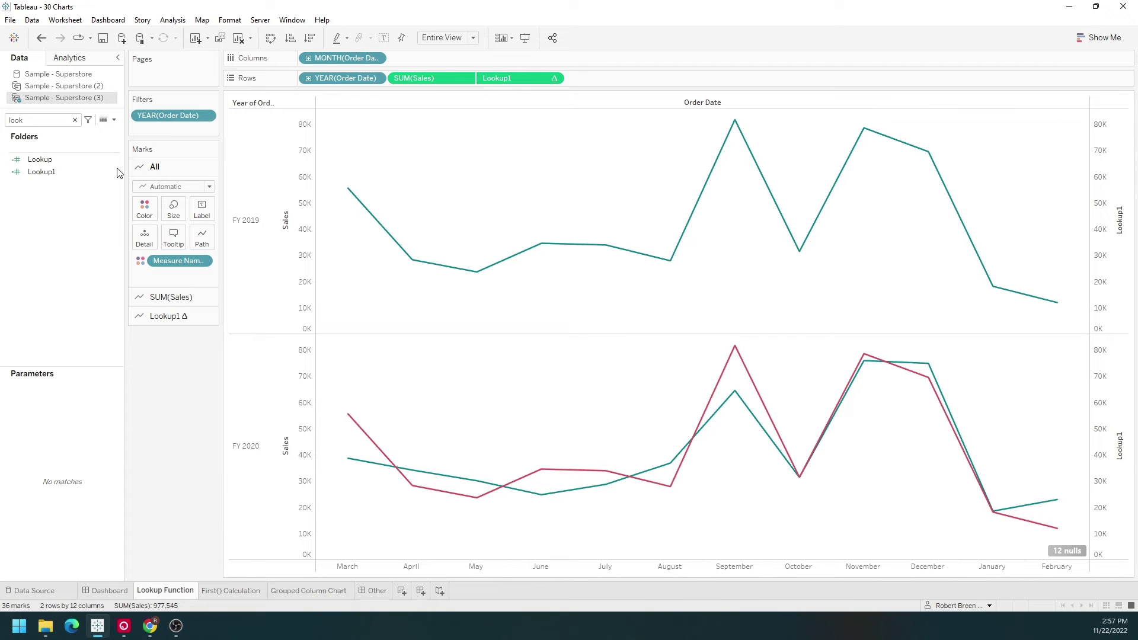
Switch Lookup1's table calculation from Year of Order Date to Month of Order Date.
{"action": "left_click", "coordinate": [554, 78]}
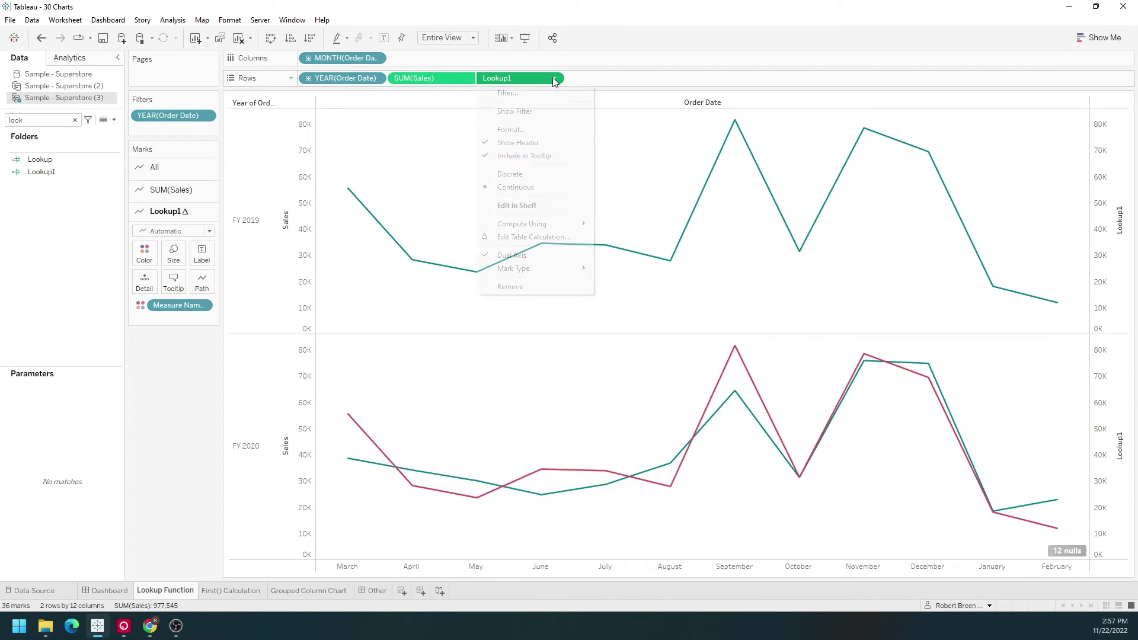
{"action": "left_click", "coordinate": [574, 238]}
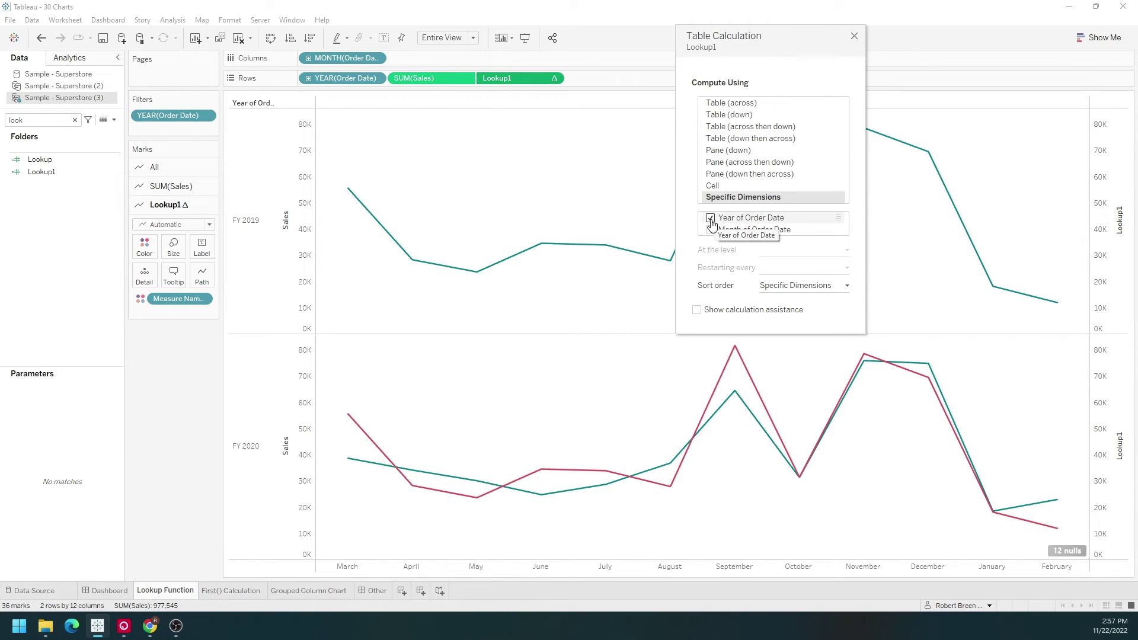
{"action": "left_click", "coordinate": [710, 218]}
{"action": "left_click", "coordinate": [710, 231]}
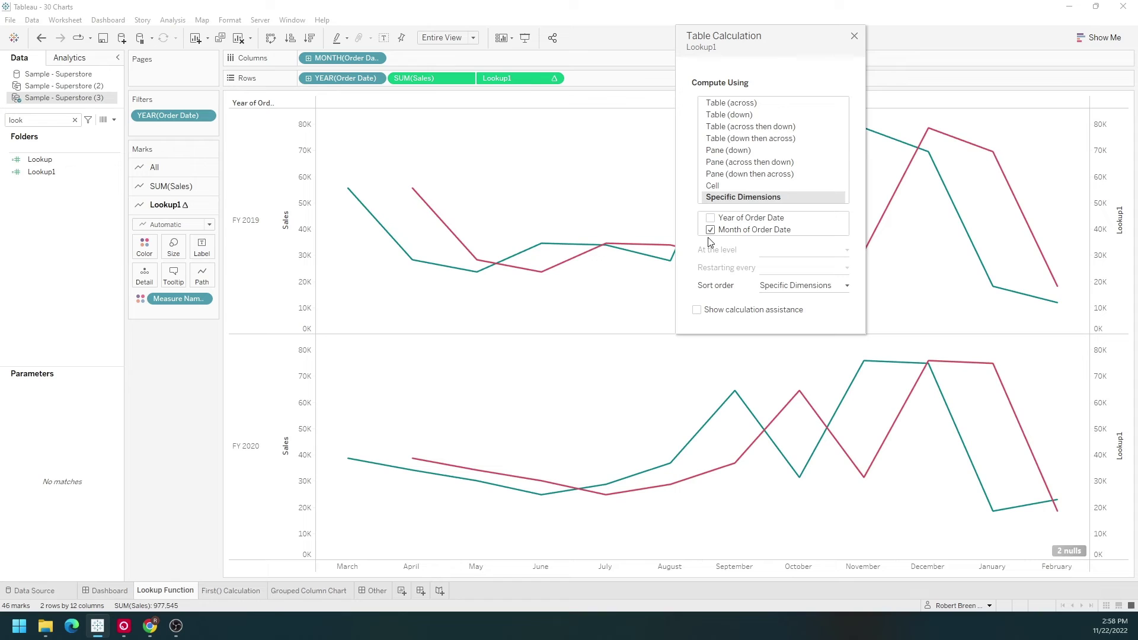
{"action": "left_click", "coordinate": [854, 37]}
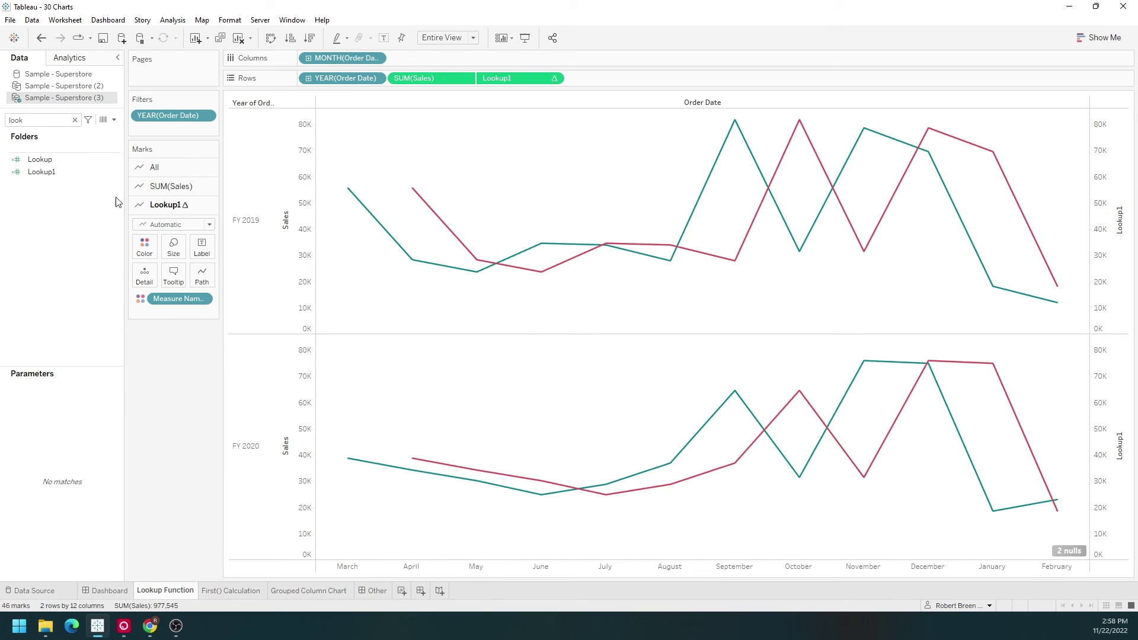
Change the Lookup1 formula's offset from -1 to -2 and apply it.
{"action": "right_click", "coordinate": [115, 175]}
{"action": "left_click", "coordinate": [151, 231]}
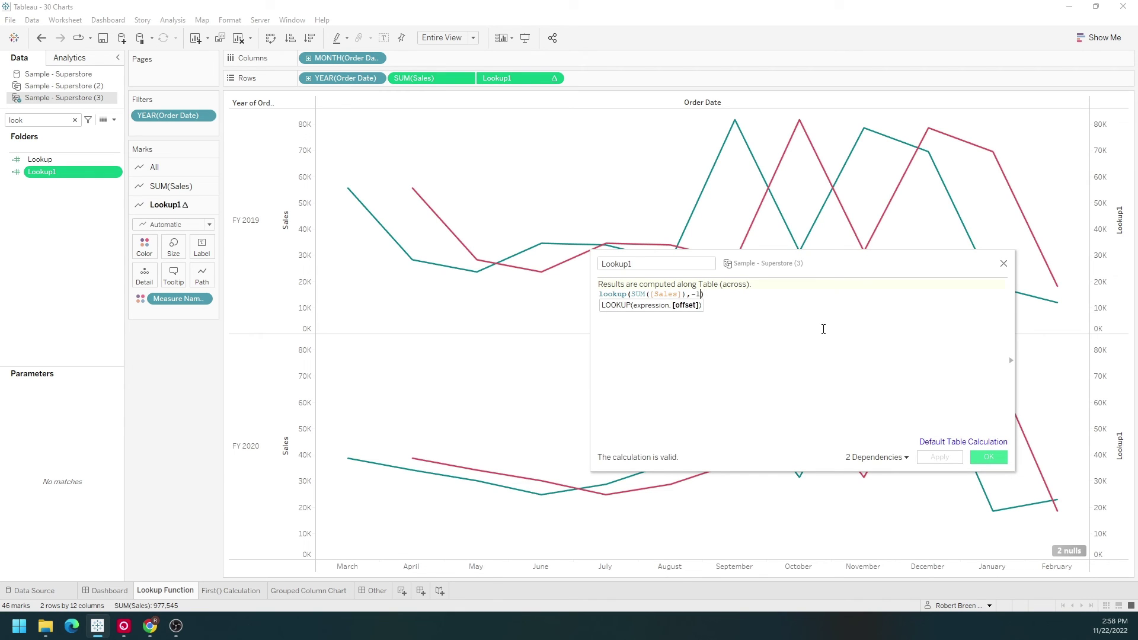
{"action": "key", "text": "BackSpace"}
{"action": "type", "text": "2"}
{"action": "left_click", "coordinate": [946, 461]}
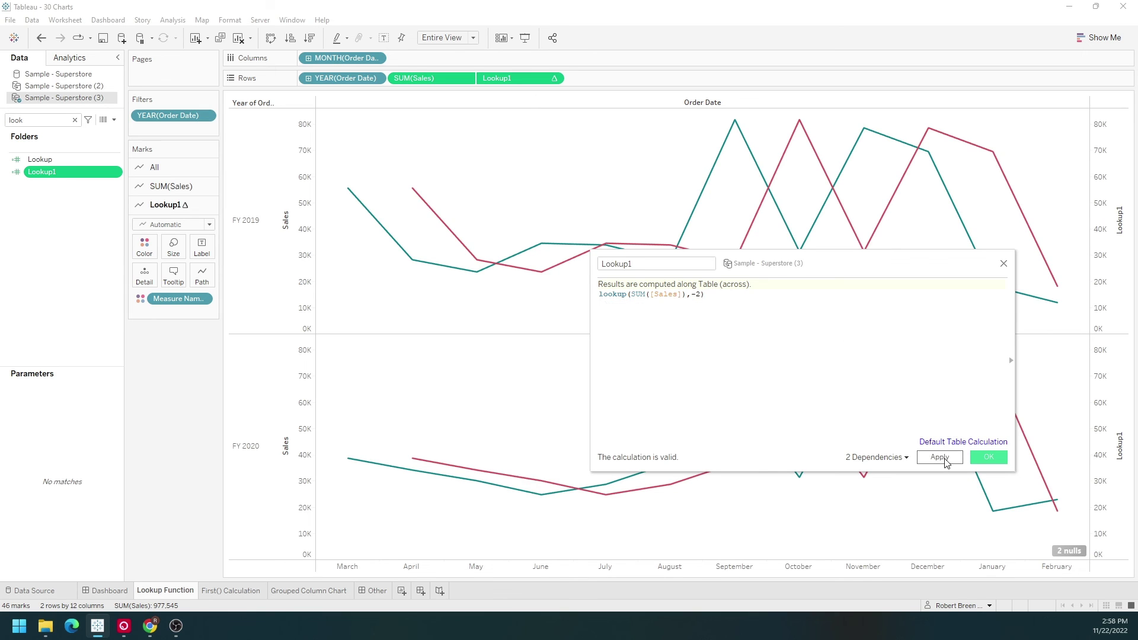
{"action": "left_click", "coordinate": [1005, 265]}
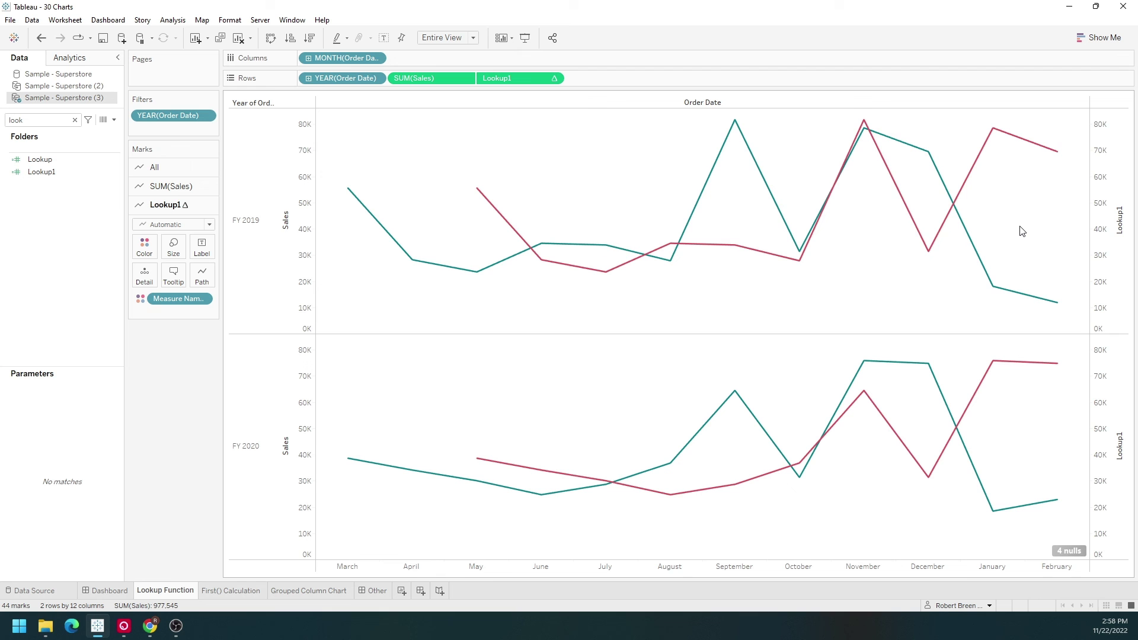